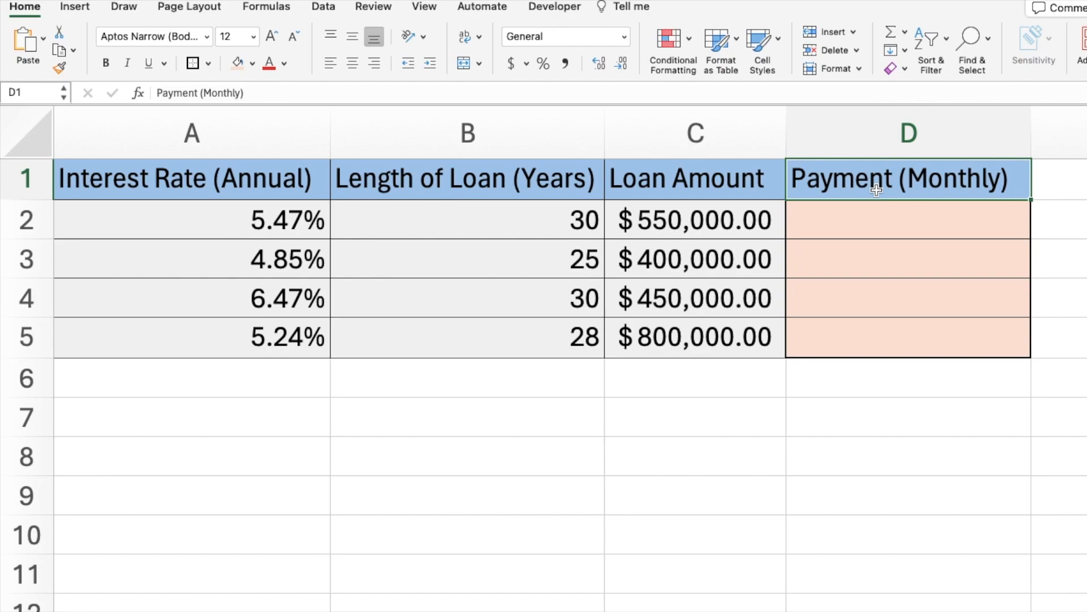
{"action": "left_click", "coordinate": [247, 180]}
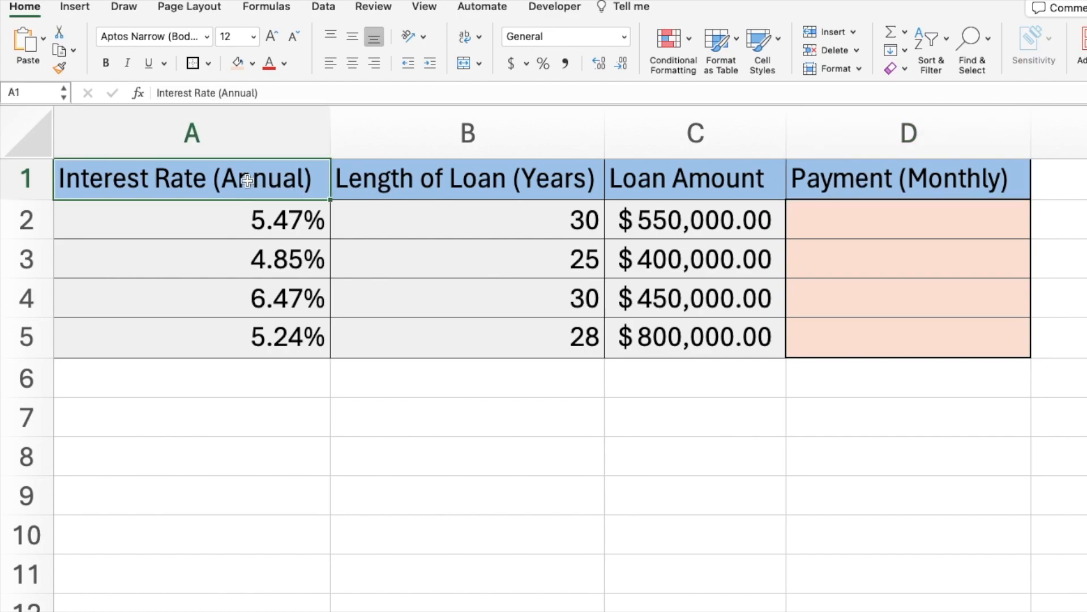
{"action": "left_click", "coordinate": [392, 181]}
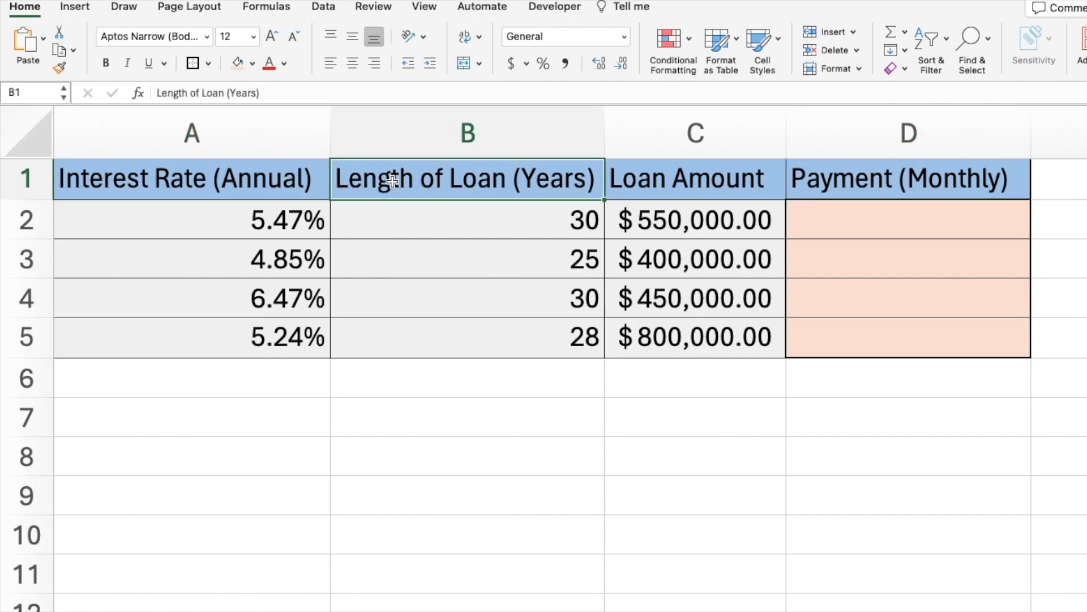
{"action": "left_click", "coordinate": [719, 183]}
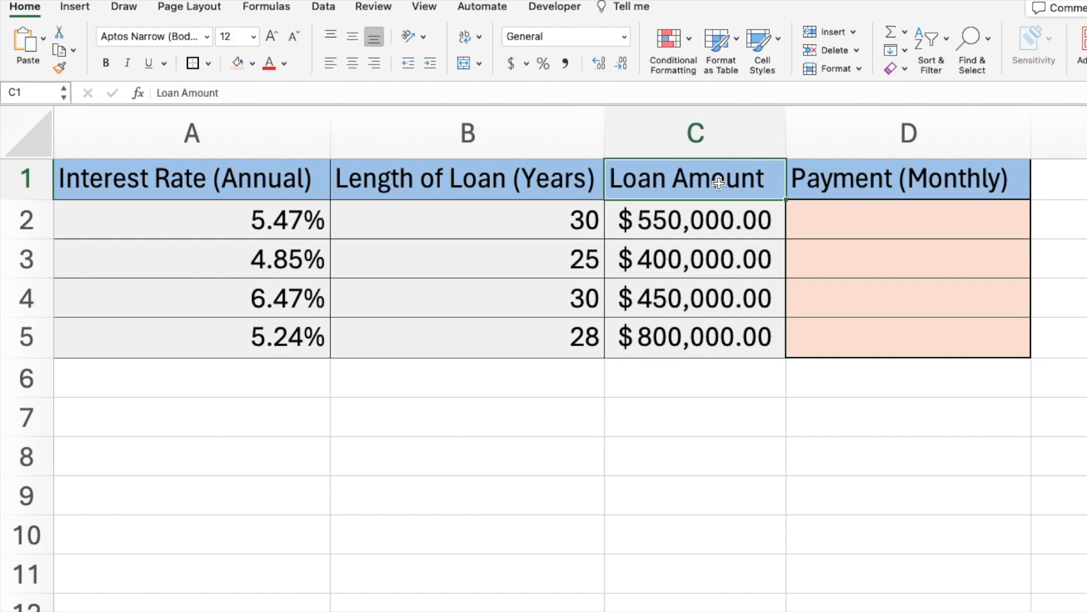
{"action": "left_click", "coordinate": [905, 219]}
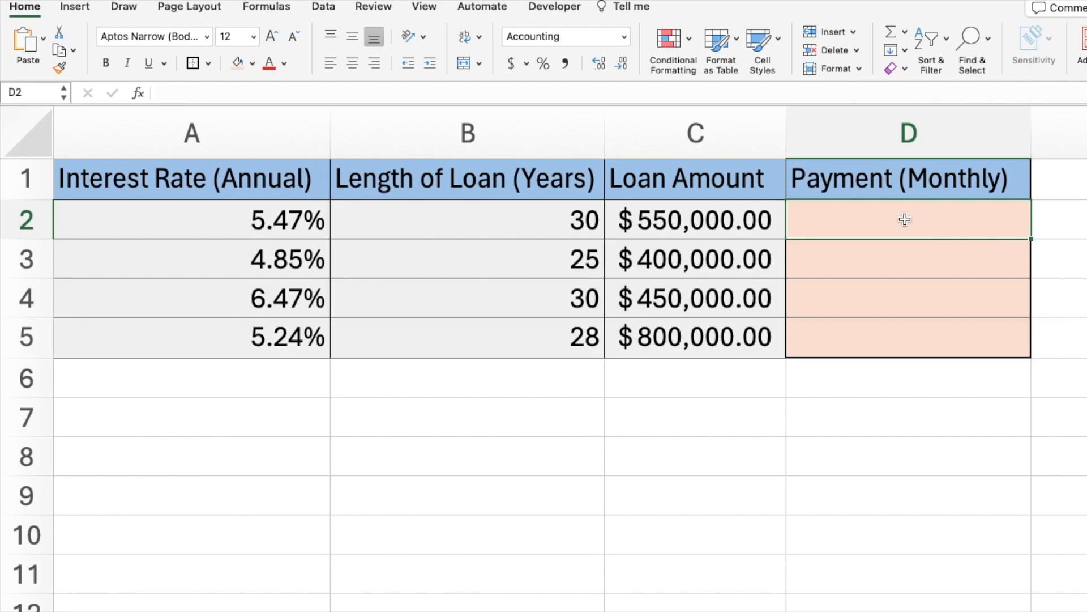
{"action": "left_click_drag", "start_coordinate": [244, 213], "coordinate": [850, 211]}
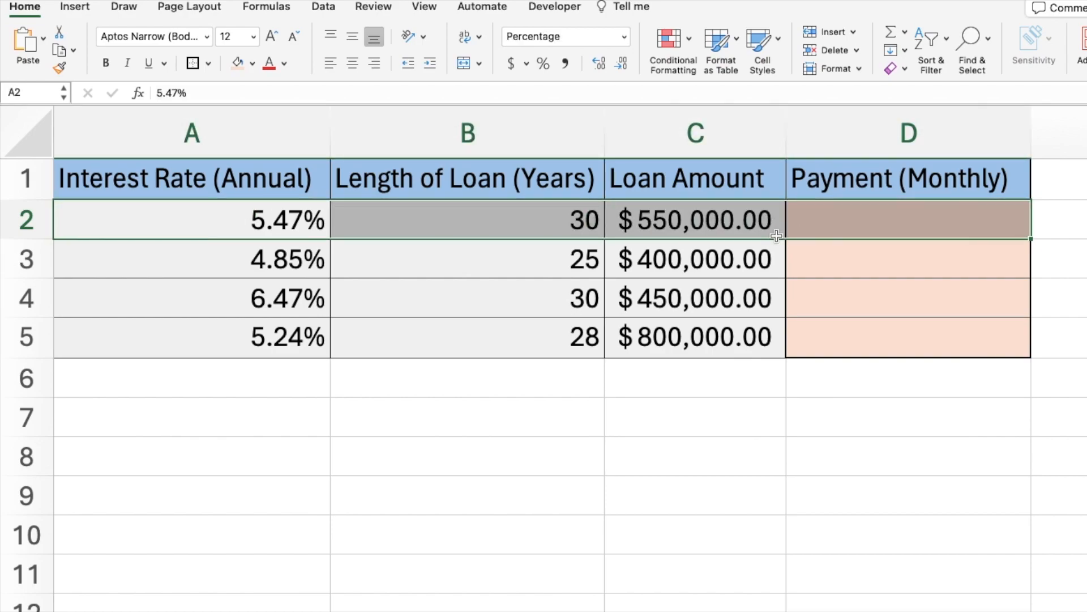
- Begin a PMT formula in cell D2 of the monthly payment column
{"action": "left_click", "coordinate": [840, 205]}
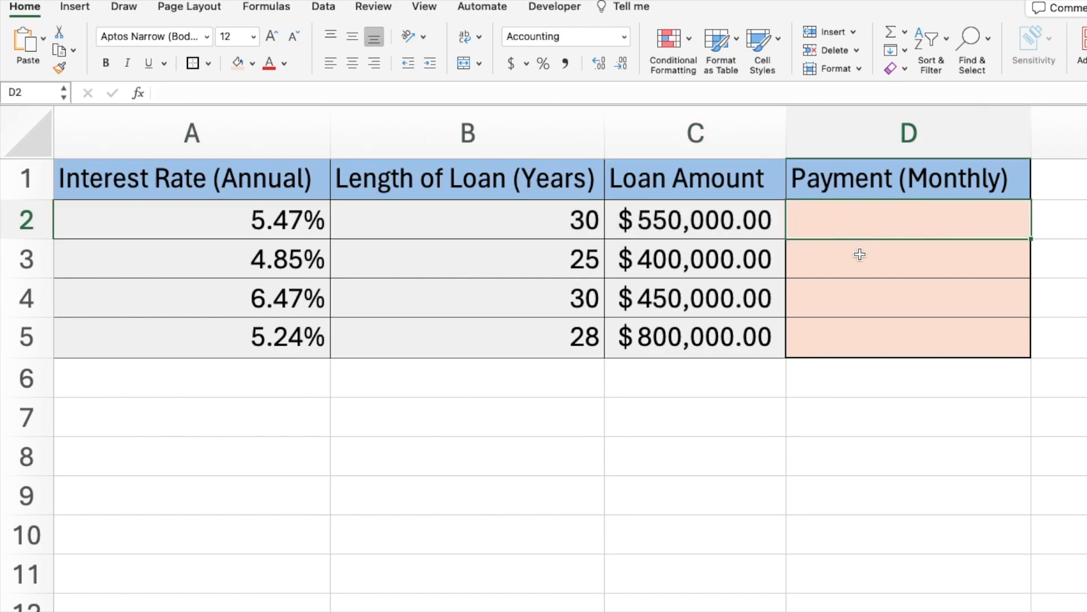
{"action": "type", "text": "="}
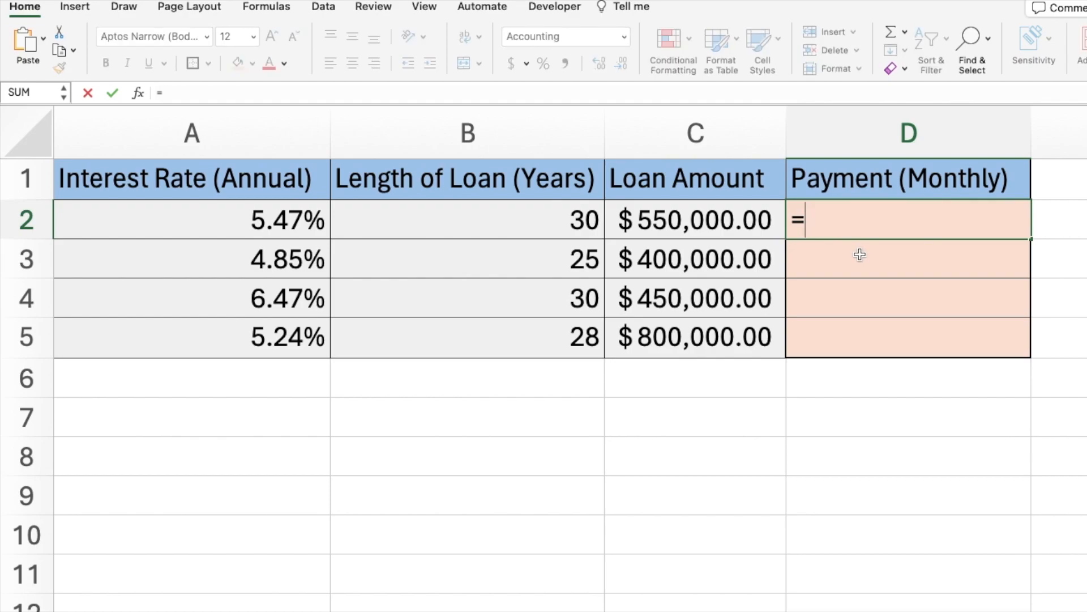
{"action": "type", "text": "pmt"}
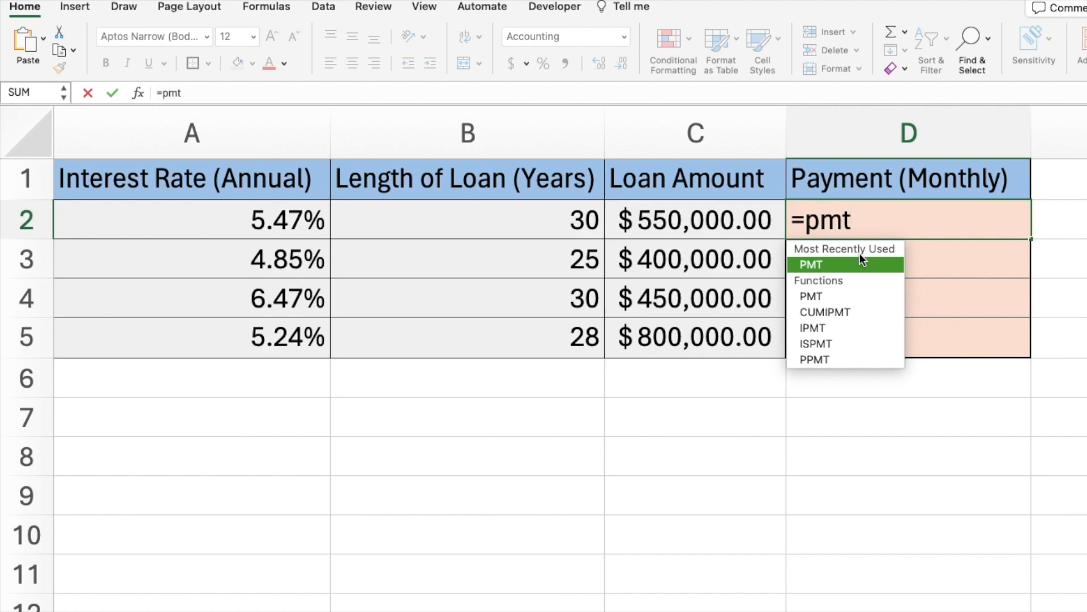
{"action": "type", "text": "("}
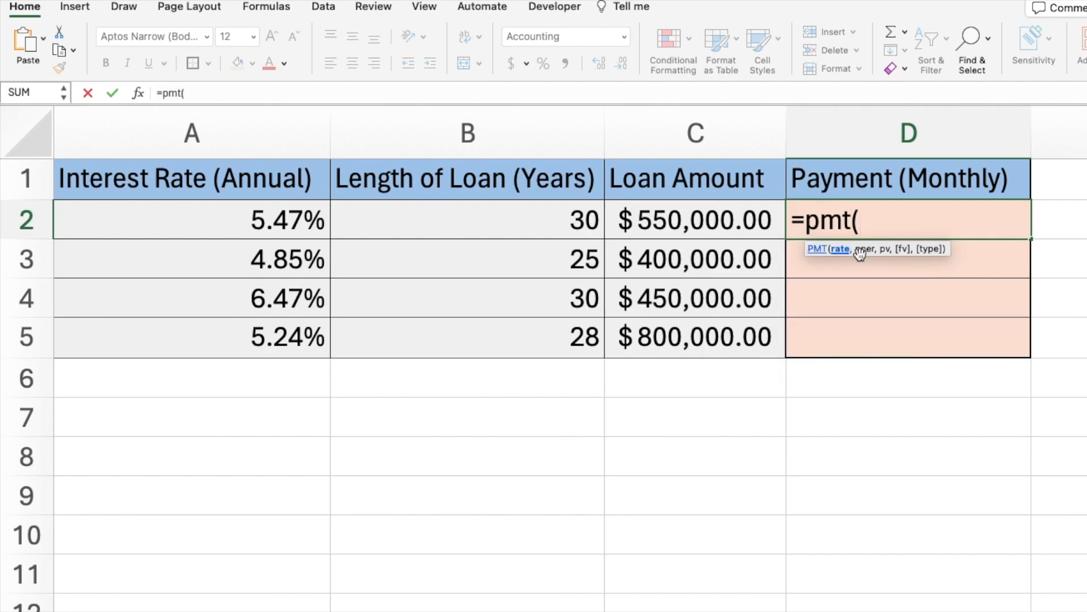
{"action": "key", "text": "BackSpace"}
{"action": "type", "text": "("}
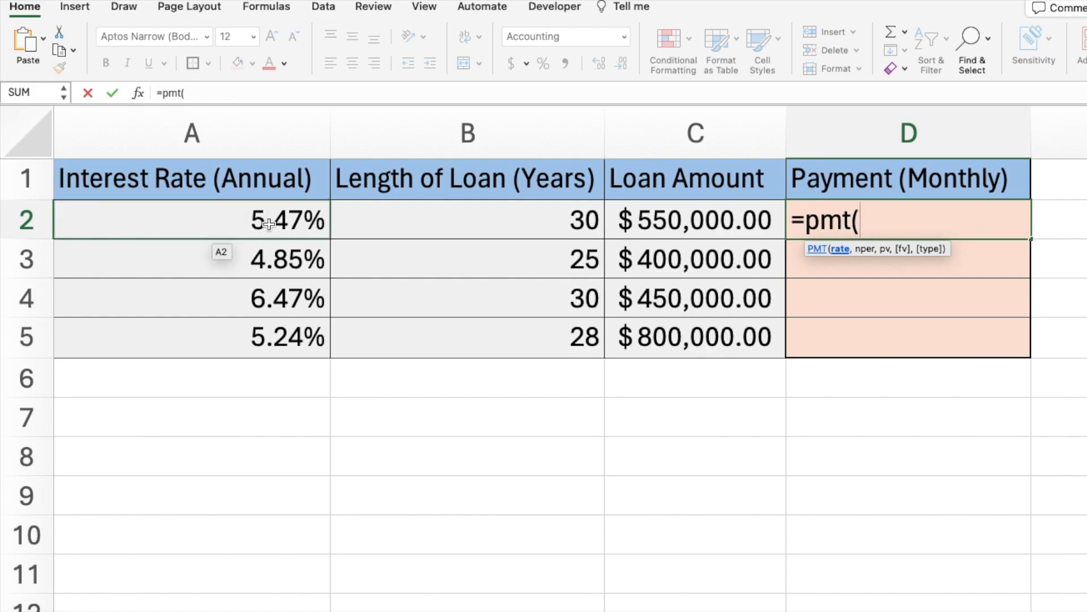
{"action": "left_click", "coordinate": [233, 224]}
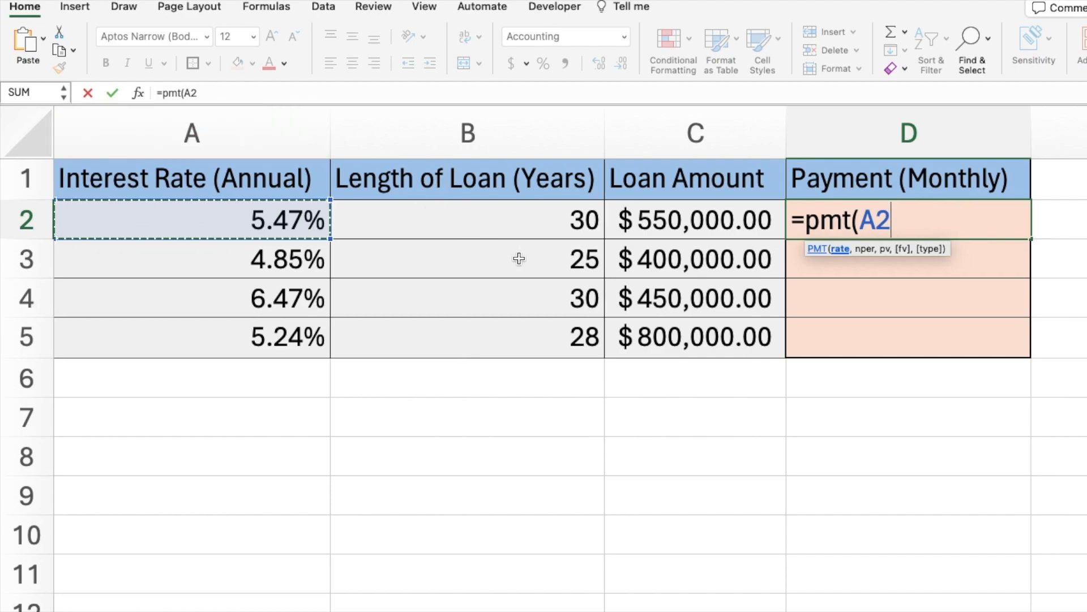
{"action": "key", "text": "BackSpace"}
{"action": "key", "text": "BackSpace"}
{"action": "type", "text": "5"}
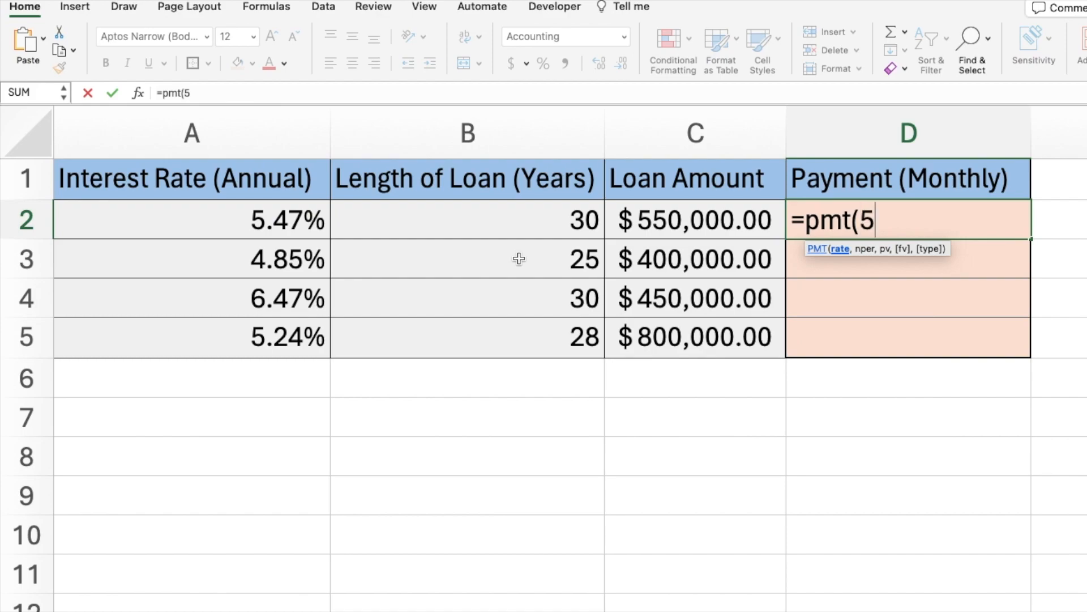
{"action": "type", "text": ".47%"}
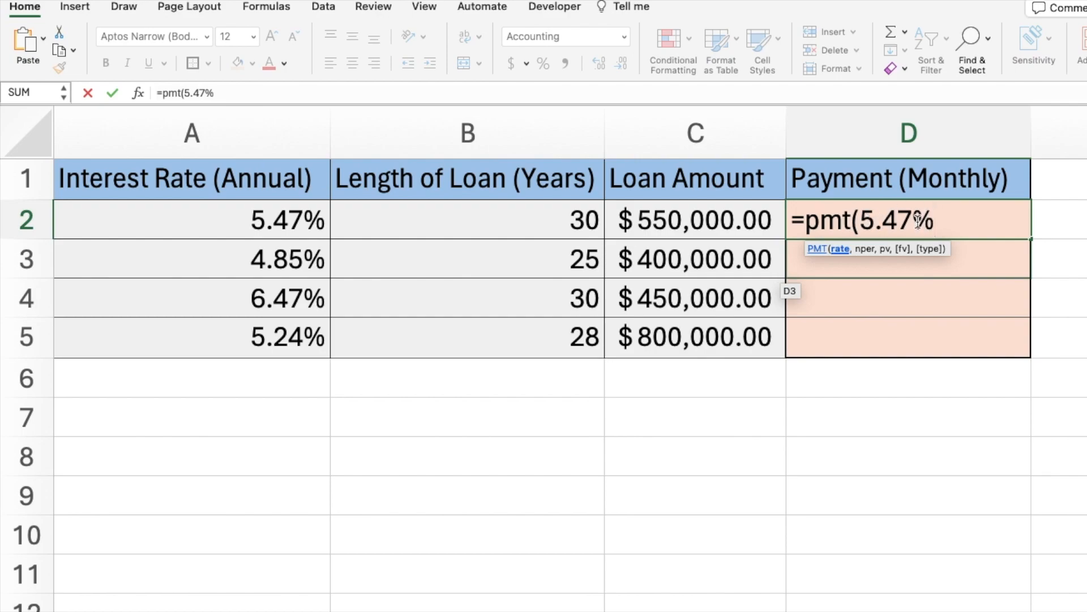
{"action": "key", "text": "BackSpace"}
{"action": "key", "text": "BackSpace"}
{"action": "key", "text": "BackSpace"}
{"action": "key", "text": "BackSpace"}
{"action": "key", "text": "BackSpace"}
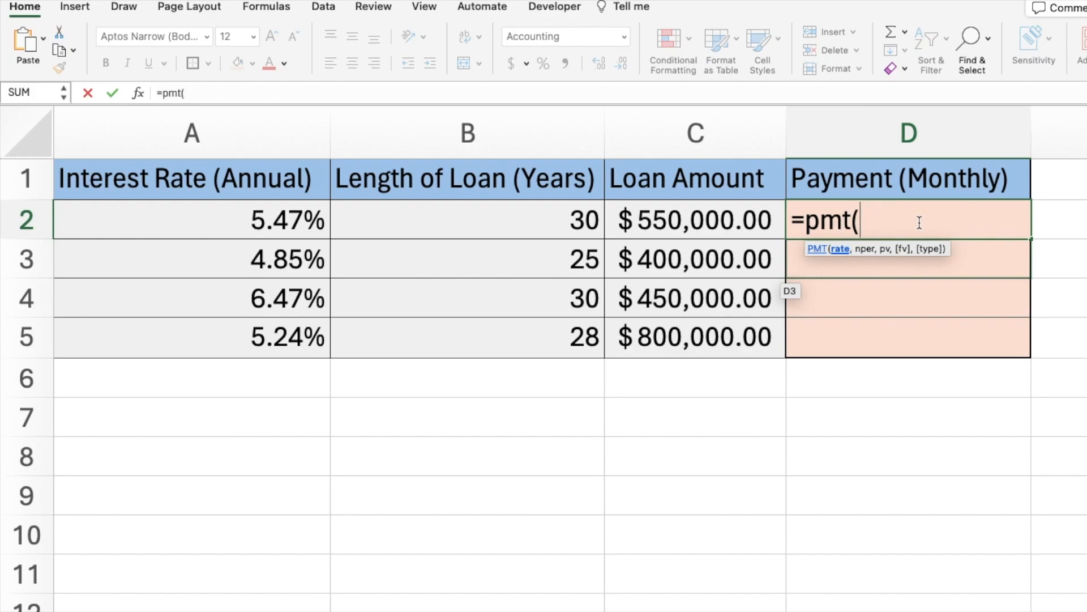
{"action": "type", "text": "0.0547"}
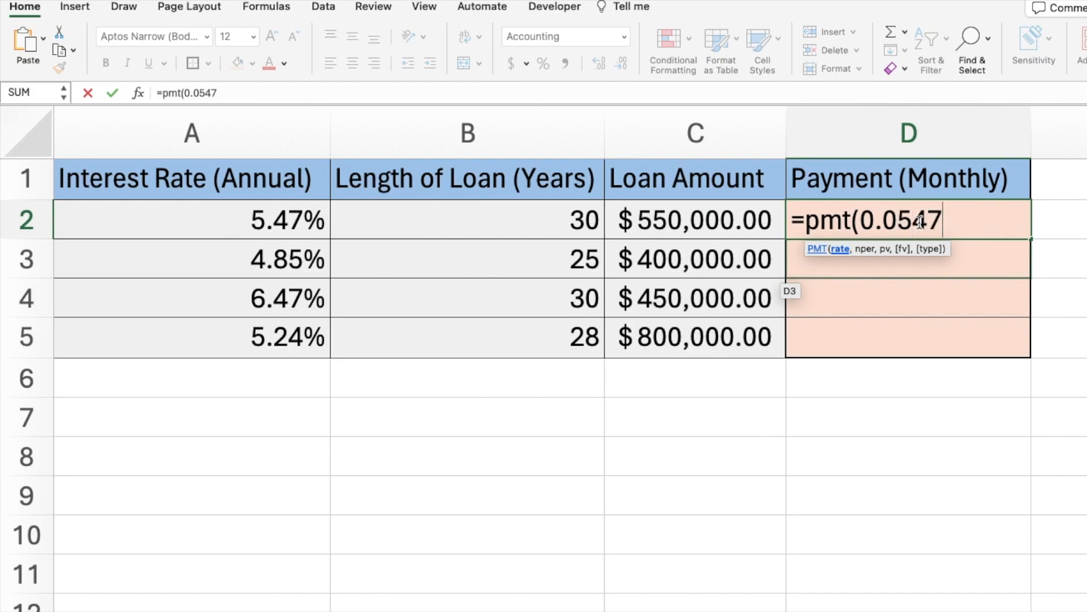
{"action": "key", "text": "BackSpace"}
{"action": "key", "text": "BackSpace"}
{"action": "key", "text": "BackSpace"}
{"action": "key", "text": "BackSpace"}
{"action": "key", "text": "BackSpace"}
{"action": "key", "text": "BackSpace"}
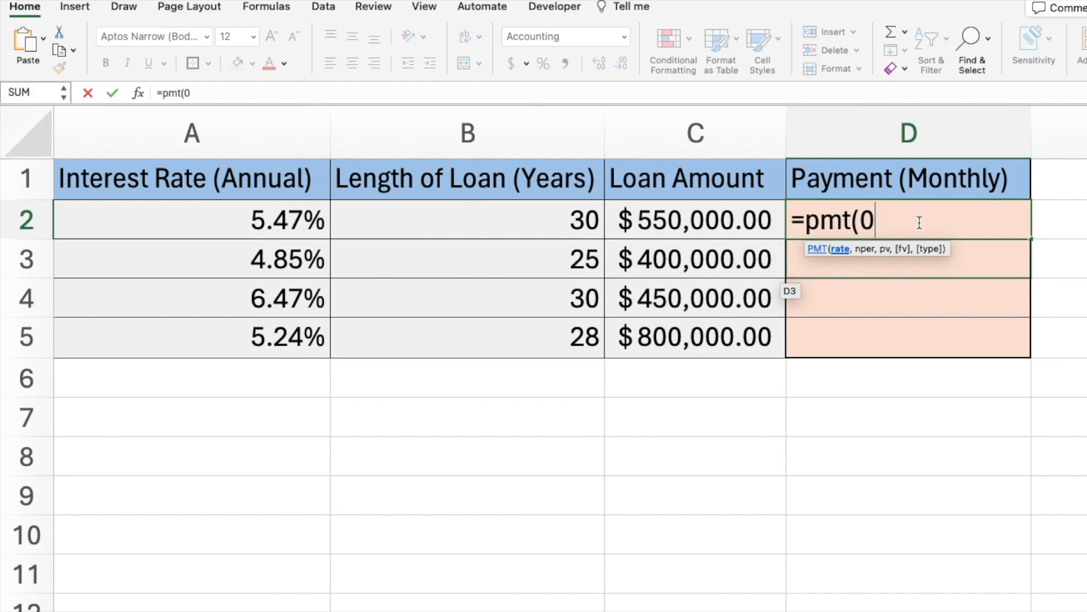
- Enter A2/12 as the PMT rate, B2*12 as the number of periods and C2 as the present value
{"action": "left_click", "coordinate": [218, 215]}
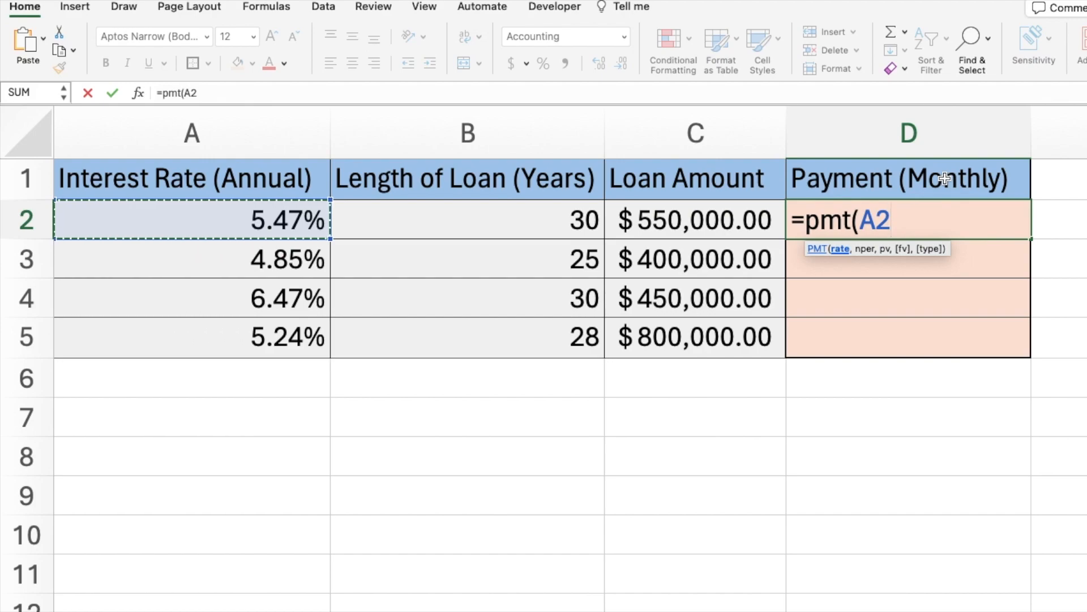
{"action": "type", "text": "/12"}
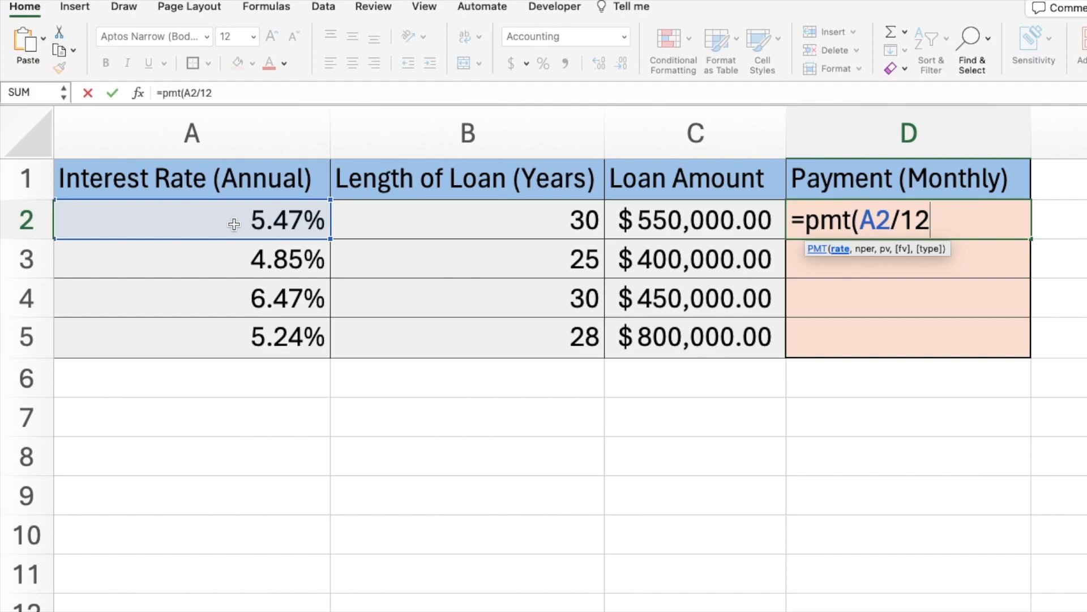
{"action": "type", "text": ","}
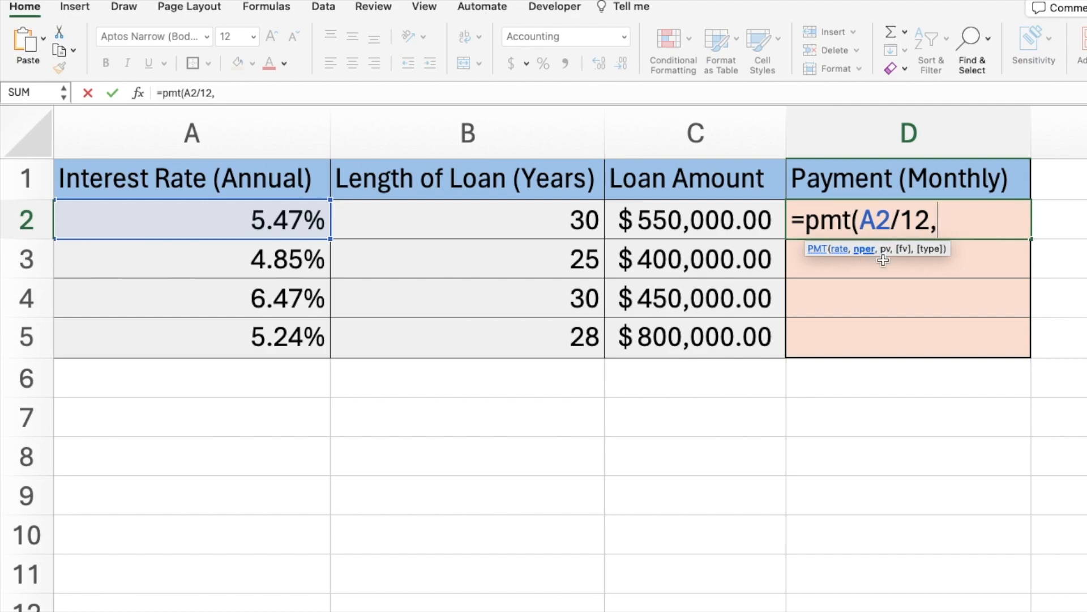
{"action": "left_click", "coordinate": [517, 223]}
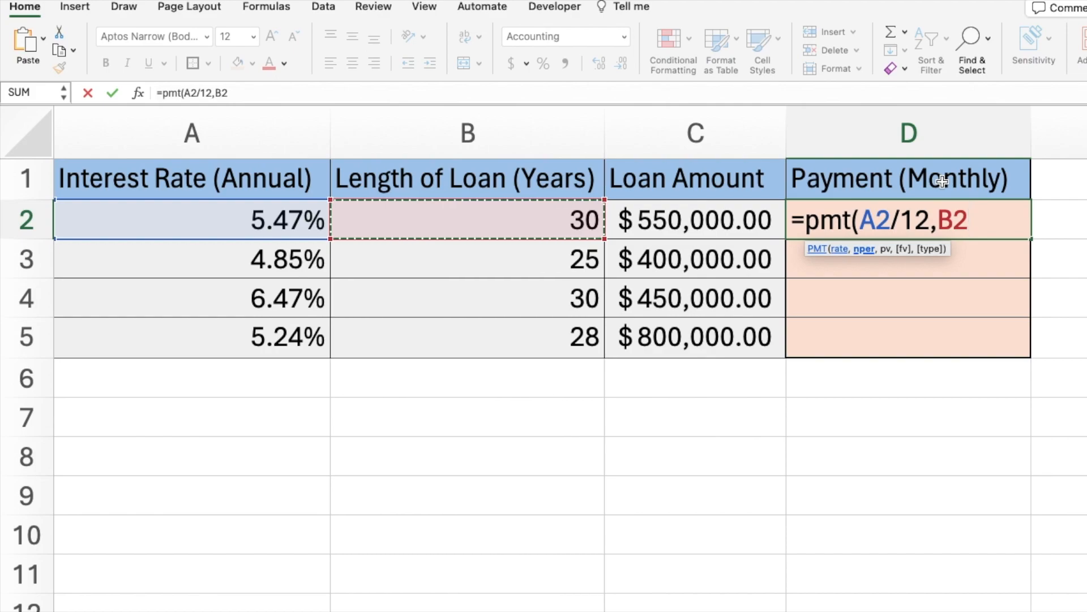
{"action": "type", "text": "*12"}
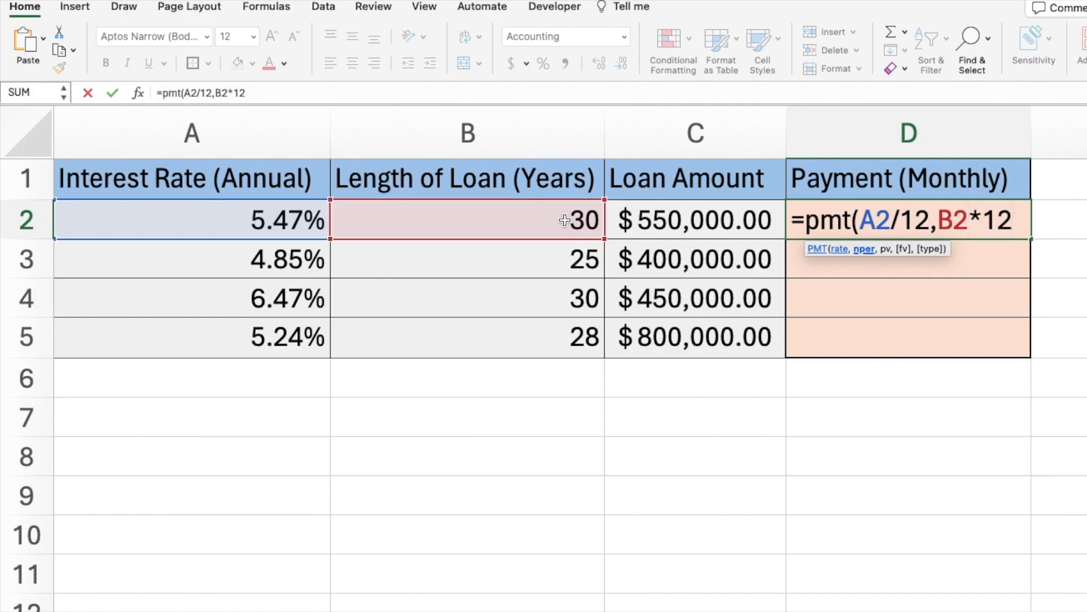
{"action": "type", "text": ","}
{"action": "left_click", "coordinate": [708, 229]}
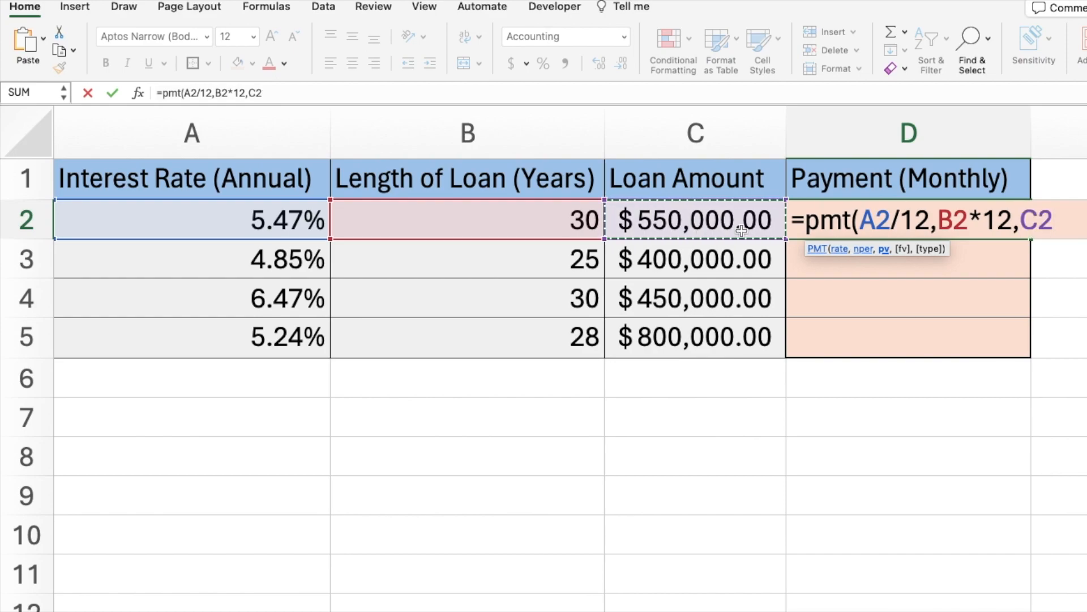
{"action": "type", "text": ",0"}
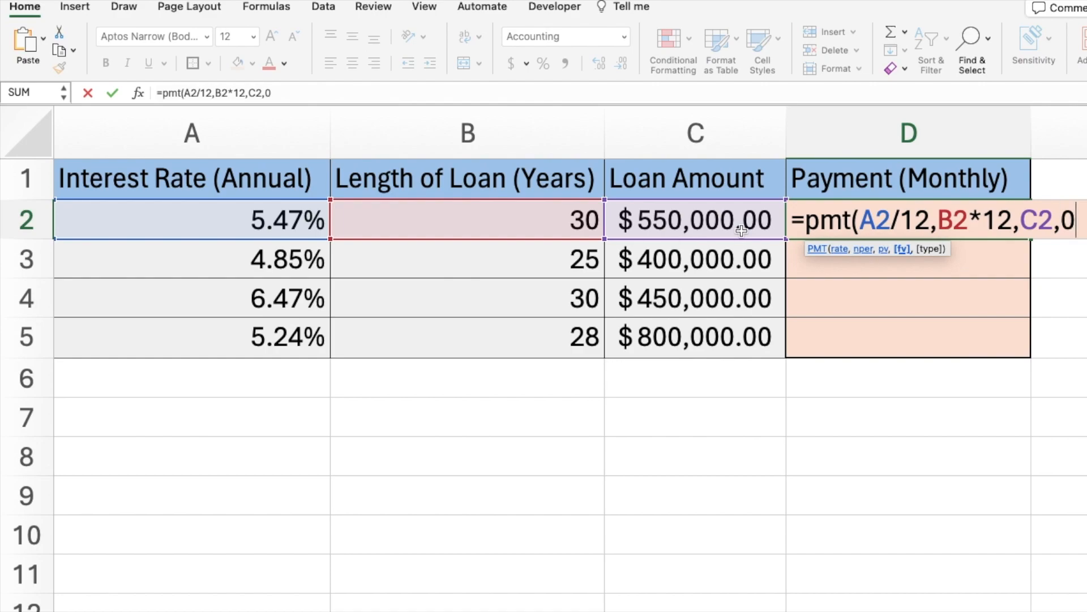
{"action": "type", "text": ","}
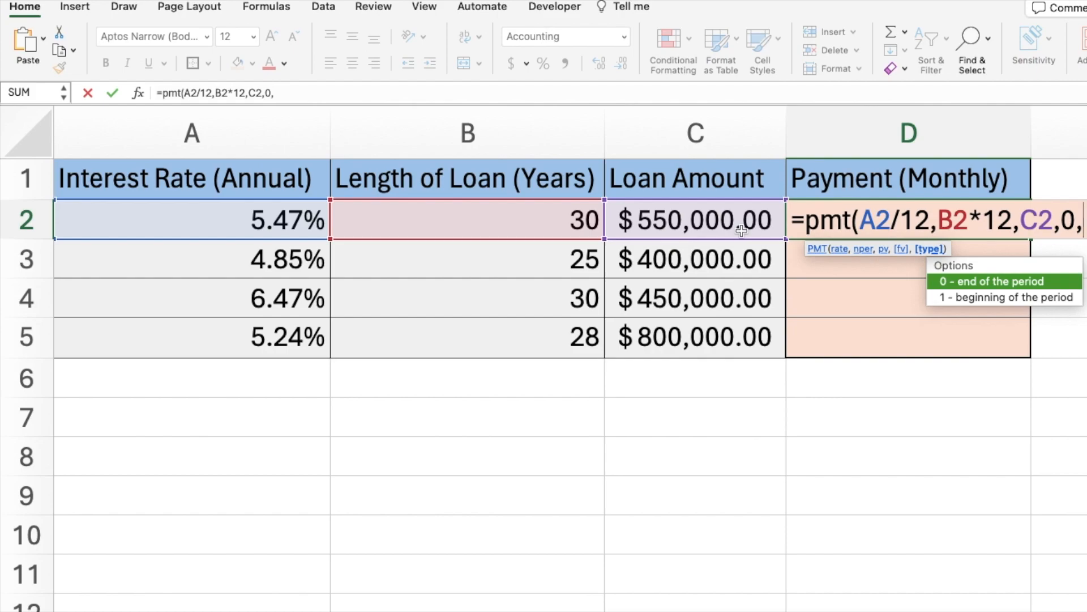
{"action": "key", "text": "BackSpace"}
{"action": "key", "text": "BackSpace"}
{"action": "key", "text": "BackSpace"}
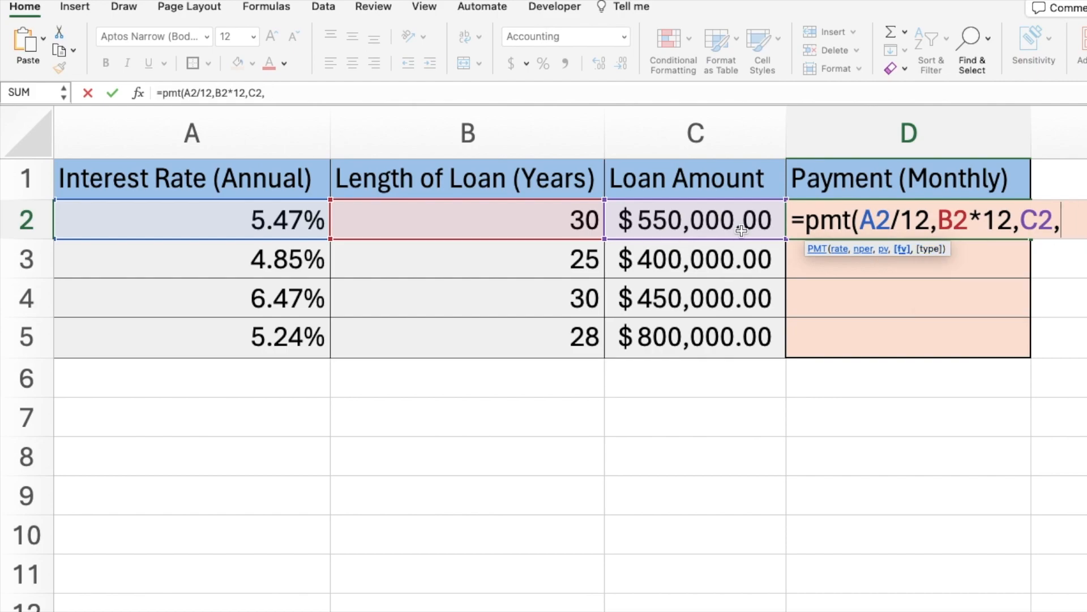
- Complete the D2 payment formula with a future value of 0, omit the type argument, and commit it
{"action": "type", "text": ",0)"}
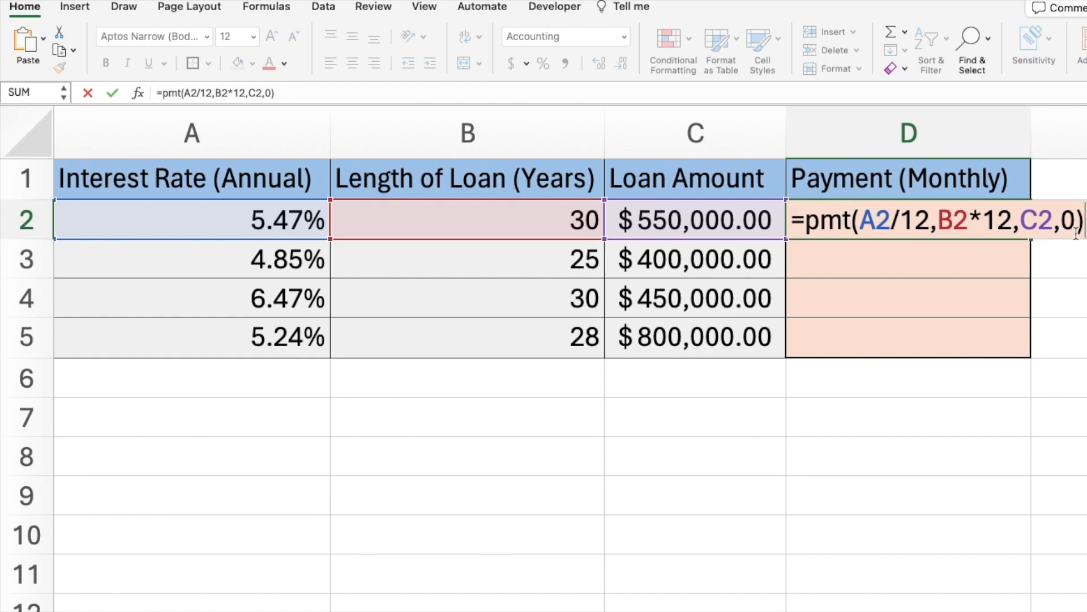
{"action": "key", "text": "BackSpace"}
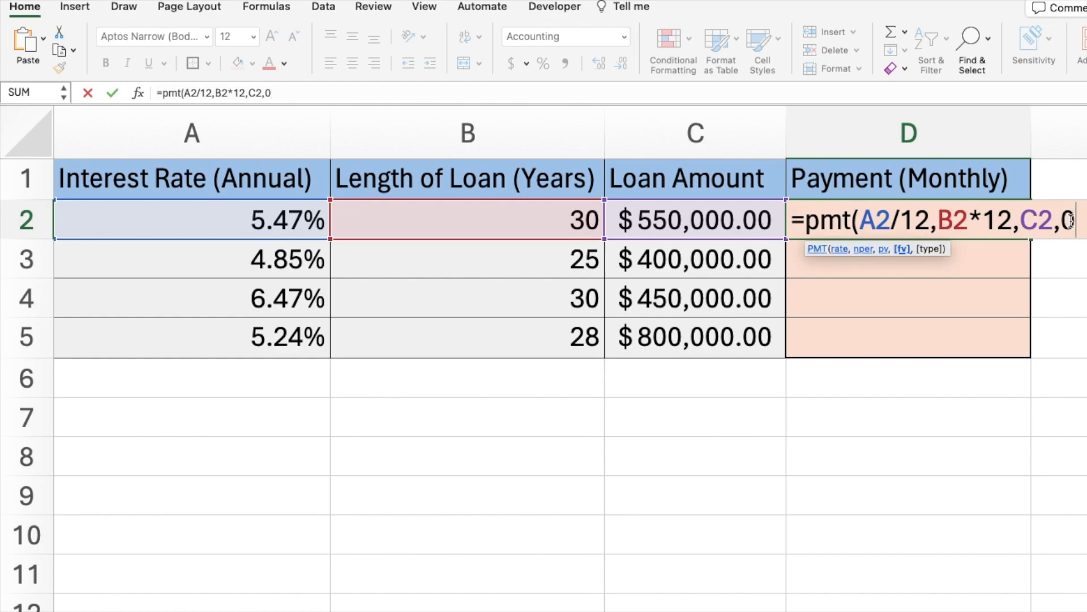
{"action": "type", "text": ","}
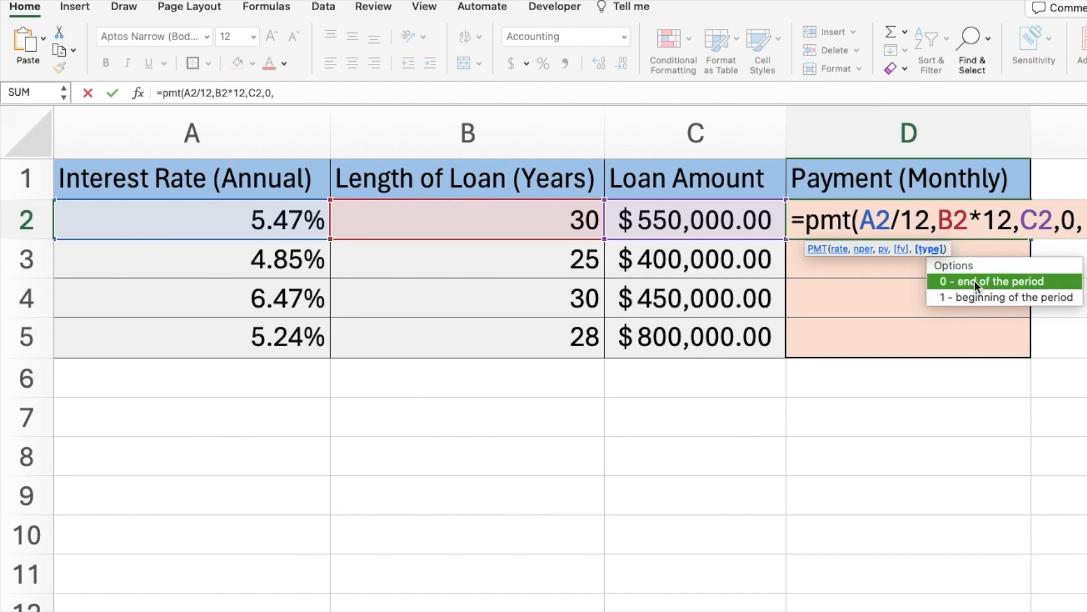
{"action": "key", "text": "BackSpace"}
{"action": "type", "text": ")"}
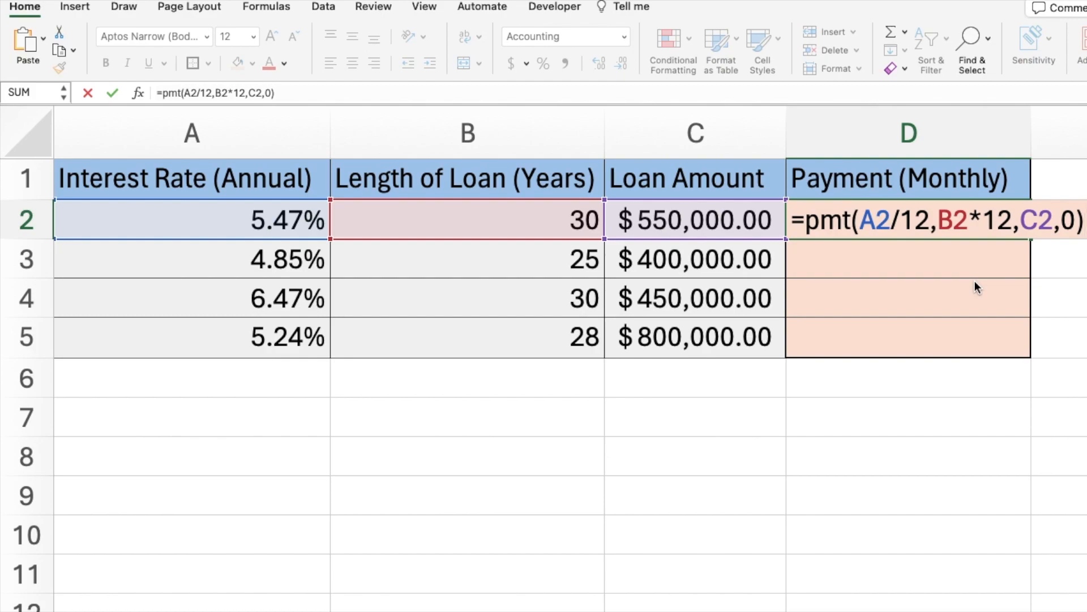
{"action": "key", "text": "Return"}
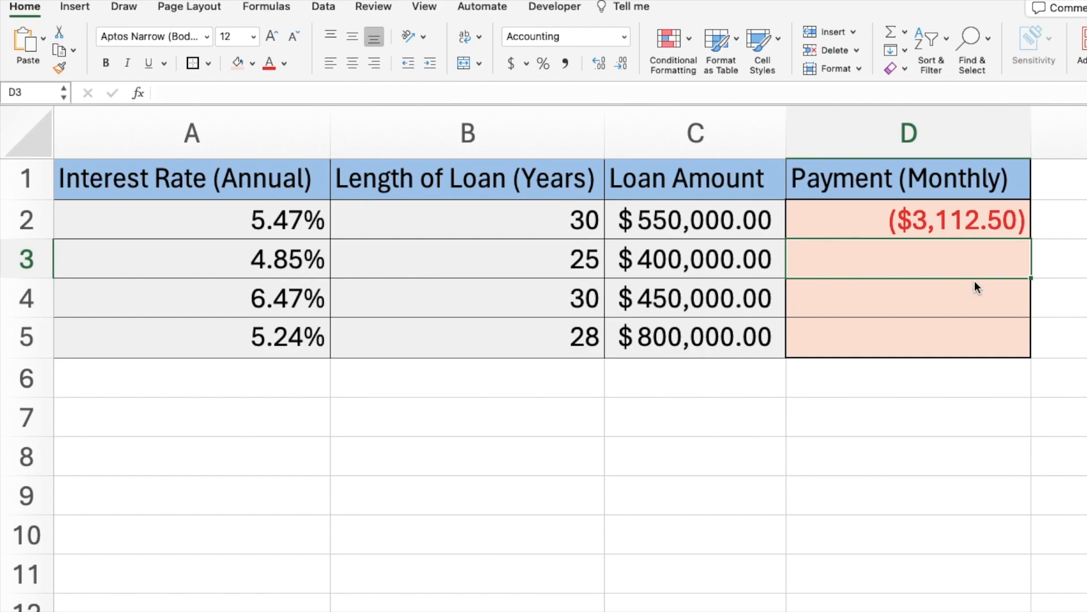
- Fill the monthly payment formula from D2 down through D5 for the remaining loans
{"action": "left_click", "coordinate": [957, 229]}
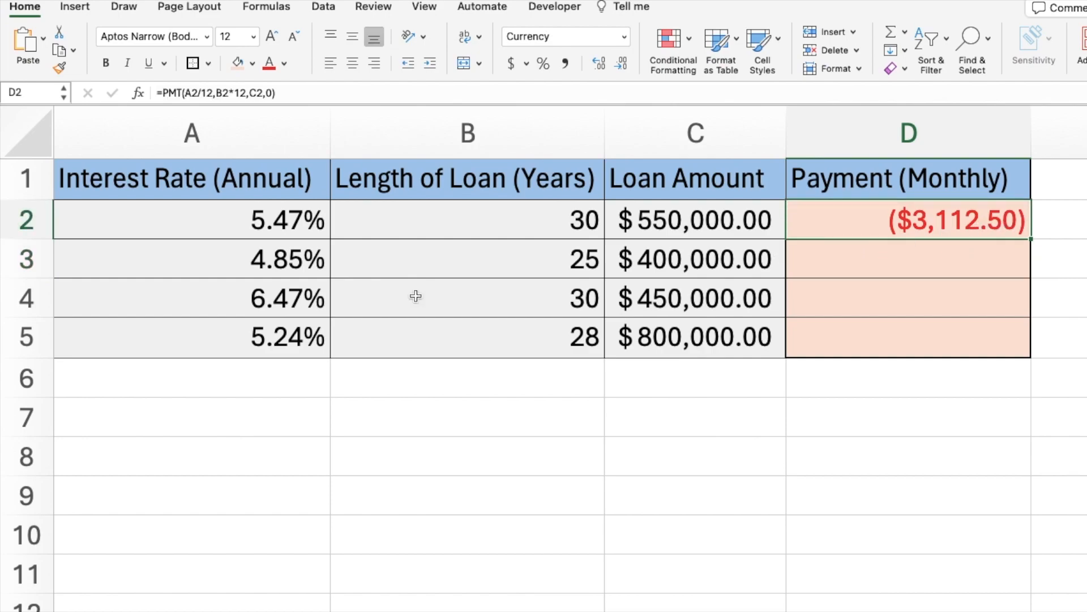
{"action": "left_click_drag", "start_coordinate": [293, 262], "coordinate": [634, 330]}
{"action": "left_click", "coordinate": [915, 230]}
{"action": "left_click_drag", "start_coordinate": [1031, 239], "coordinate": [1067, 354]}
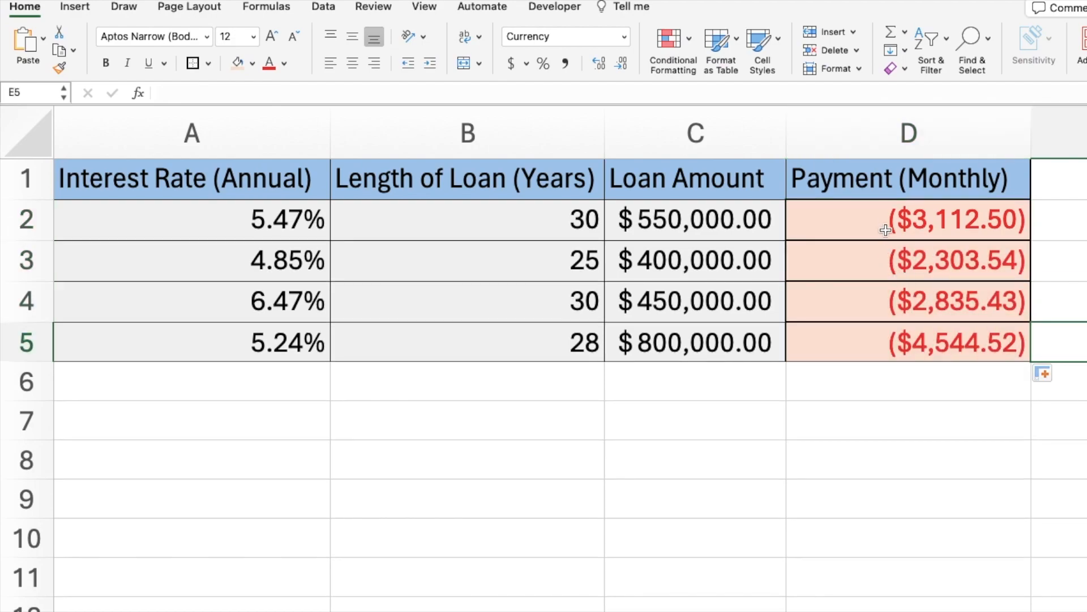
{"action": "left_click", "coordinate": [909, 377]}
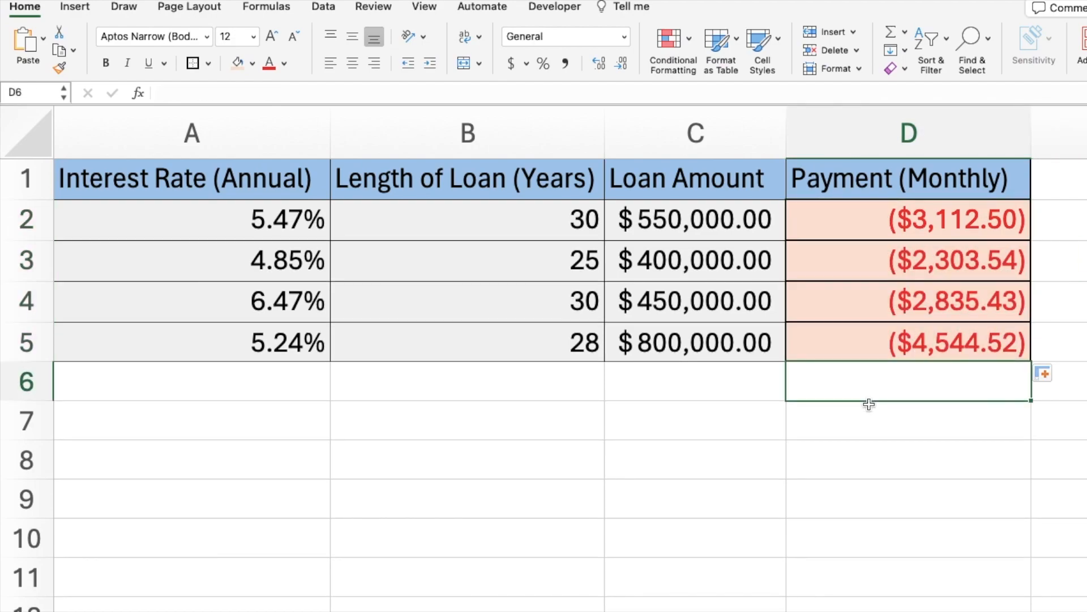